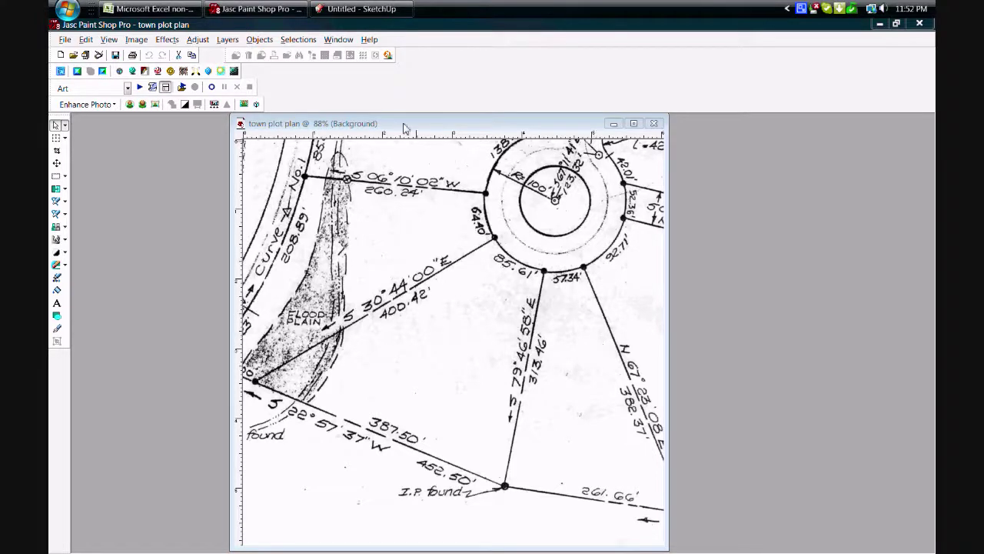
- After reviewing the plot plan's bearings, switch to the empty untitled SketchUp model
left_click(345, 13)
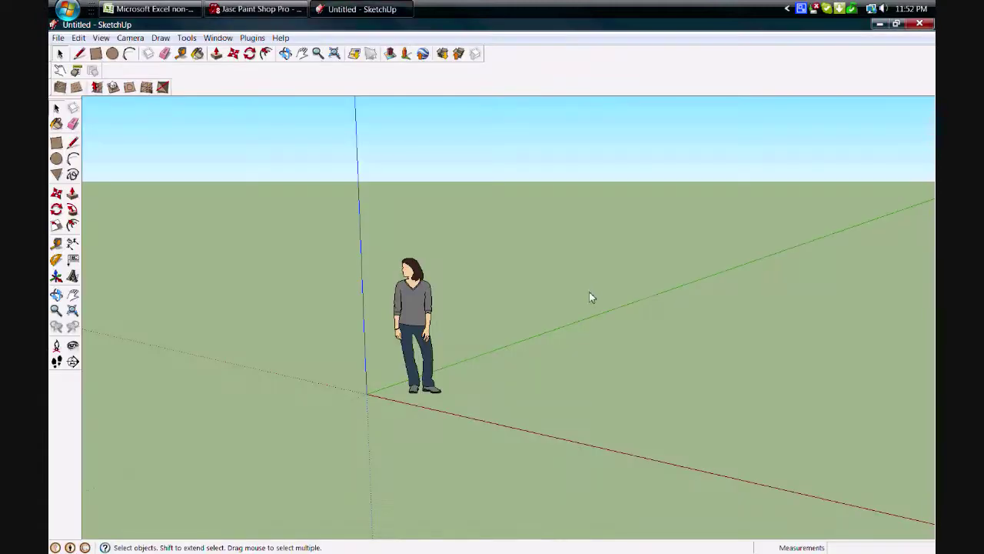
- Erase the default person figure from the model
left_click(413, 329)
right_click(411, 329)
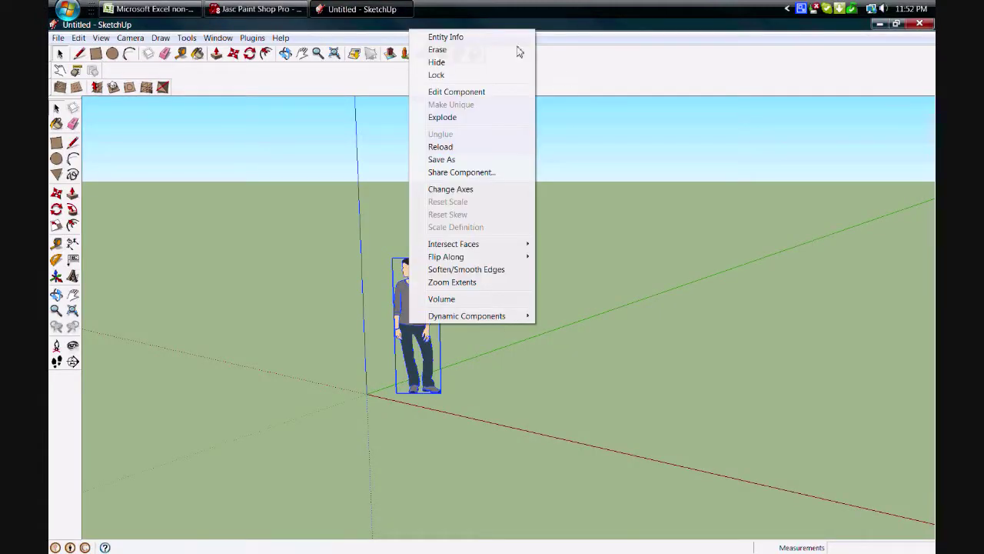
left_click(439, 49)
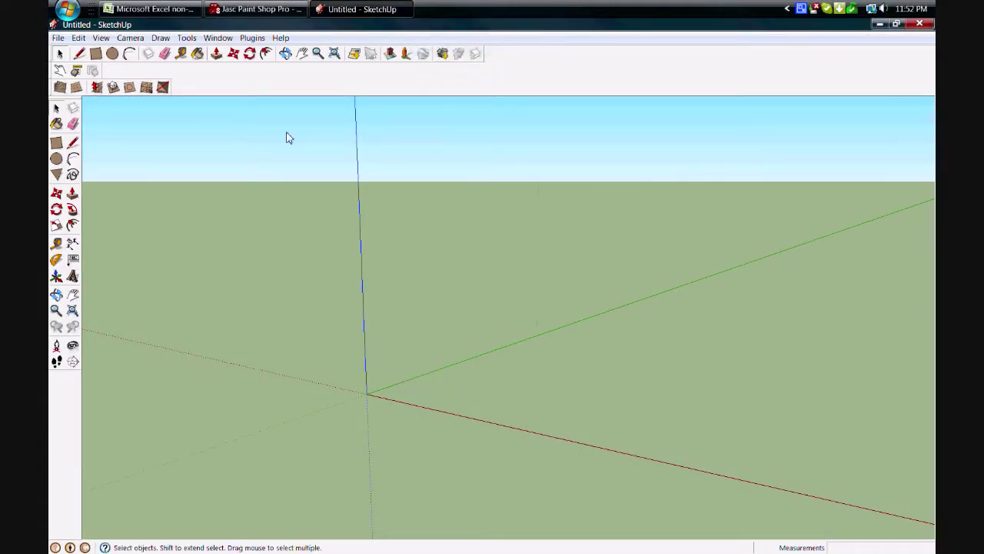
- Switch the camera to the standard Top view
left_click(130, 38)
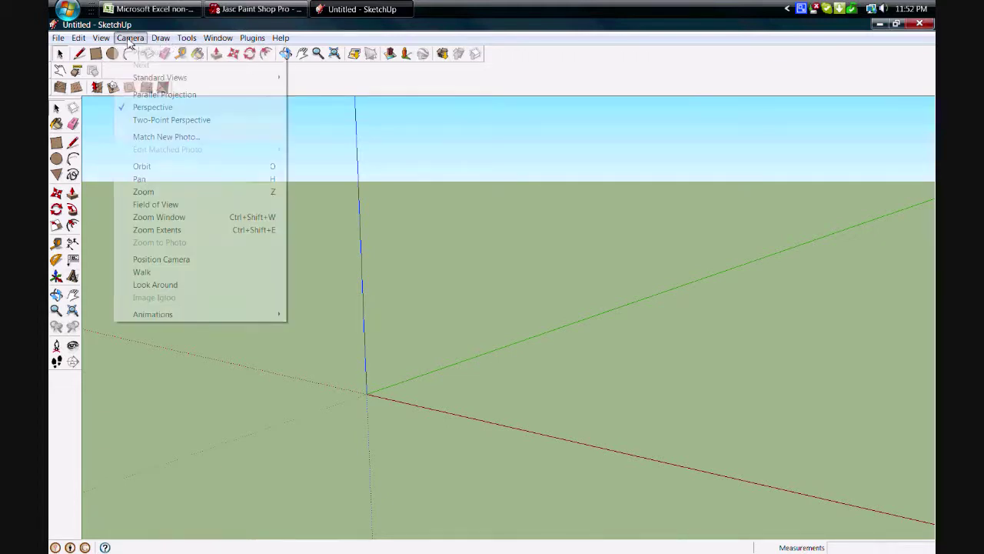
mouse_move(193, 78)
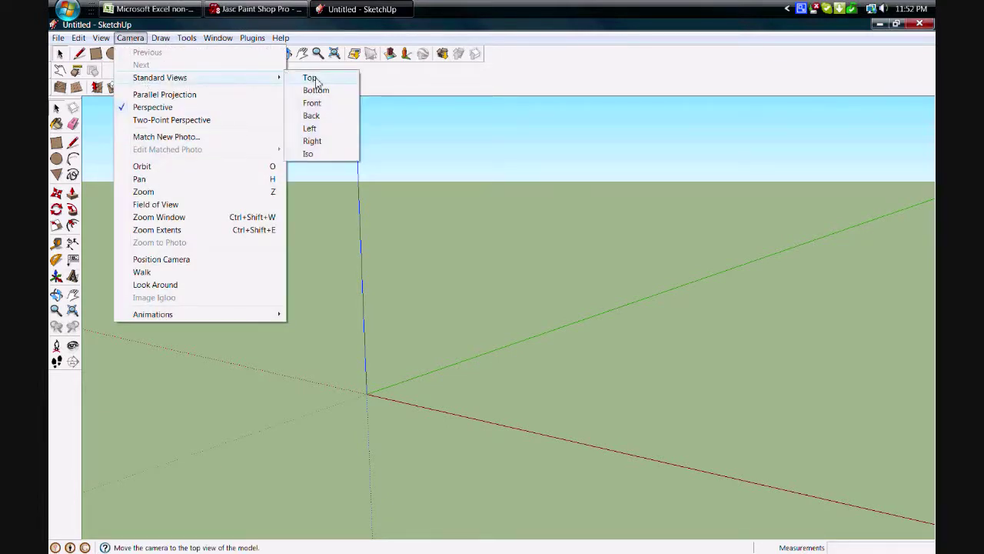
left_click(308, 77)
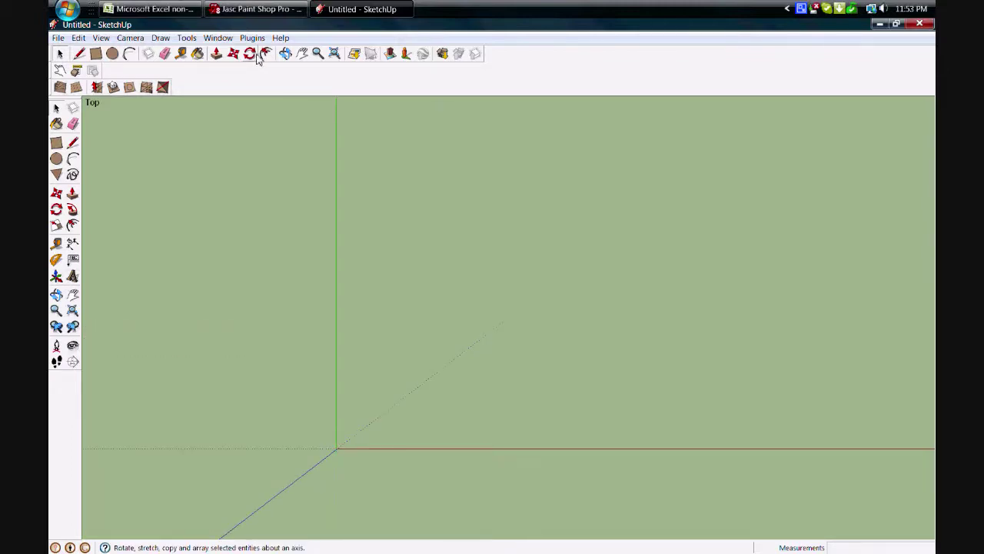
- Start a Survey Tool line of 413.46' with its bearing measured from South
left_click(160, 38)
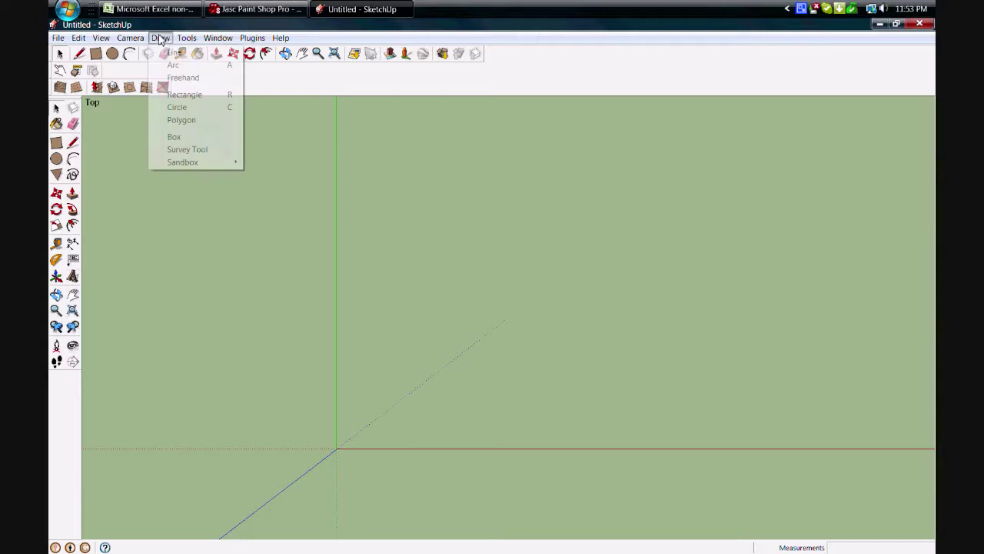
left_click(211, 150)
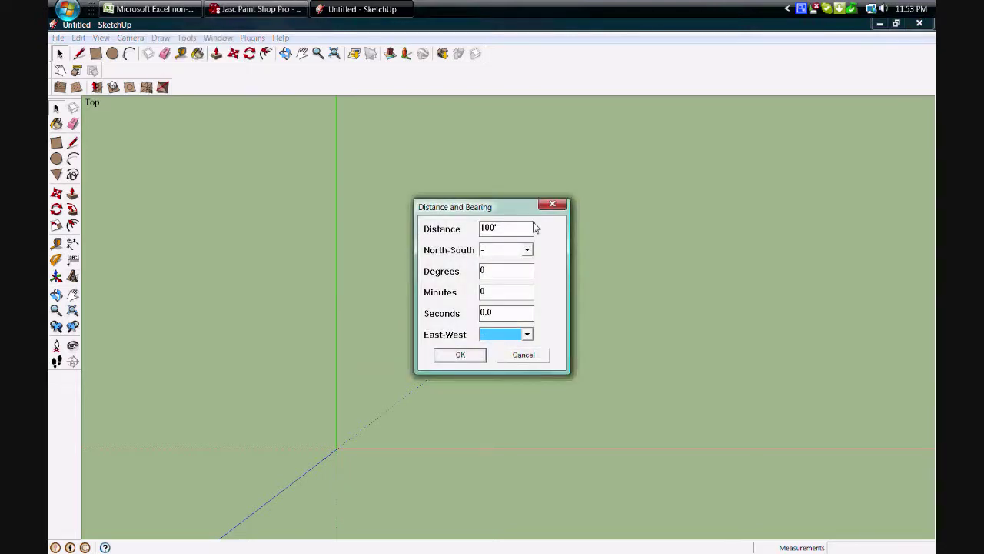
left_click_drag(499, 231, 476, 234)
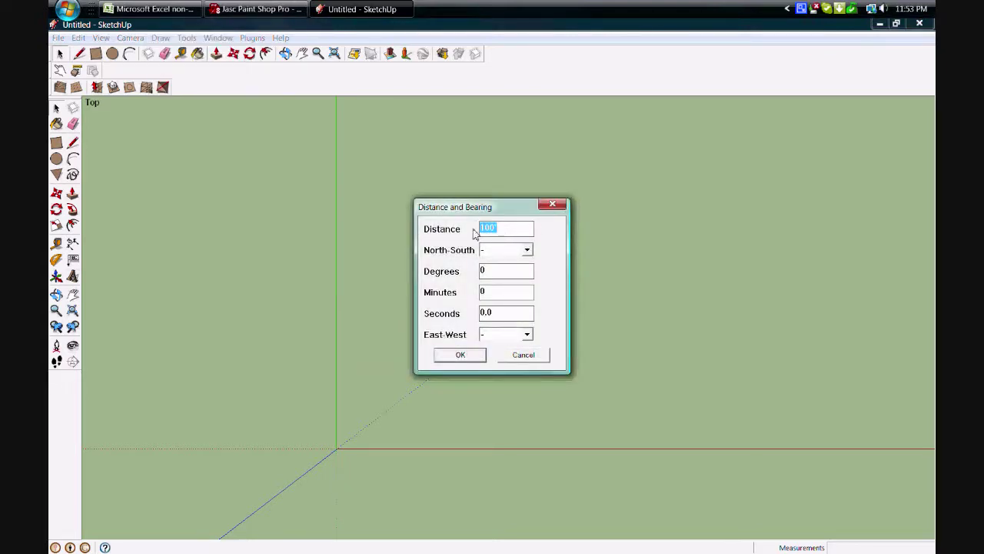
type("413.46")
left_click(528, 250)
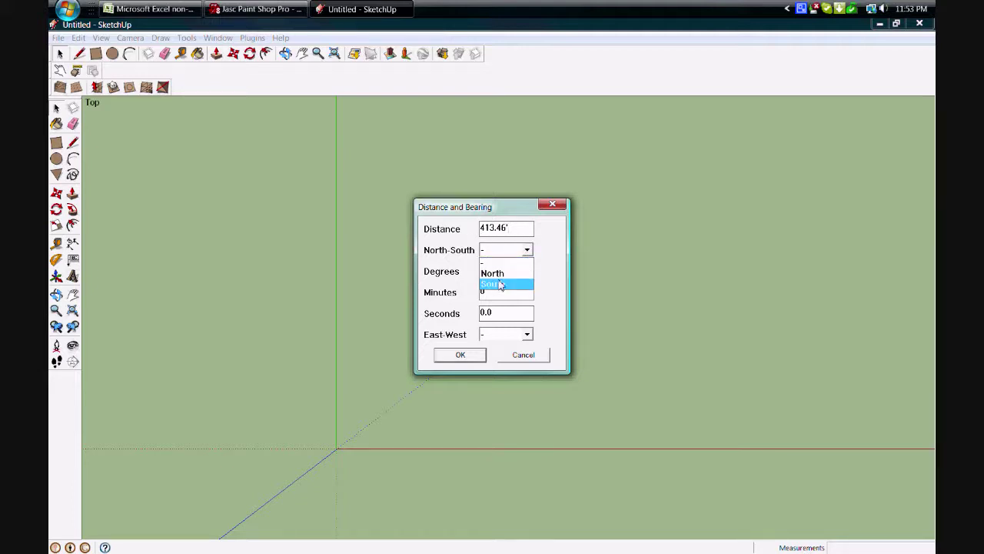
left_click(500, 285)
key("Tab")
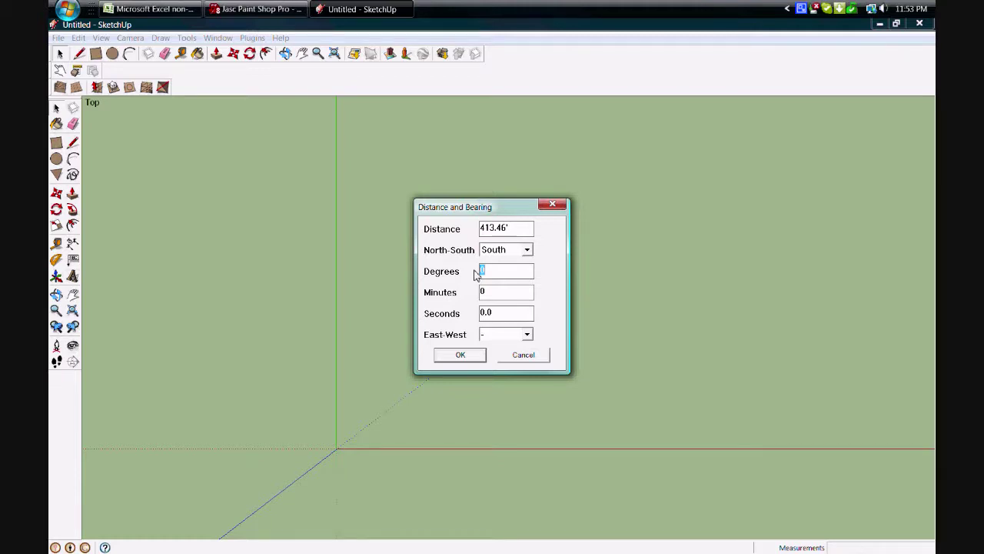
- Finish the bearing as 79°46'58" East and draw the first boundary line
key("Tab")
type("46")
left_click_drag(503, 312, 479, 315)
type("58")
left_click(528, 334)
left_click(501, 358)
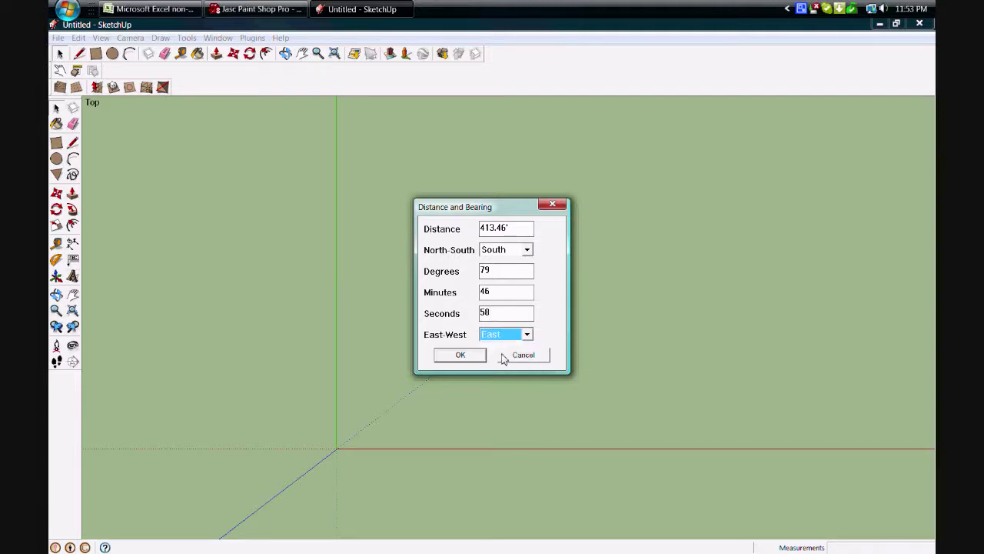
left_click(470, 355)
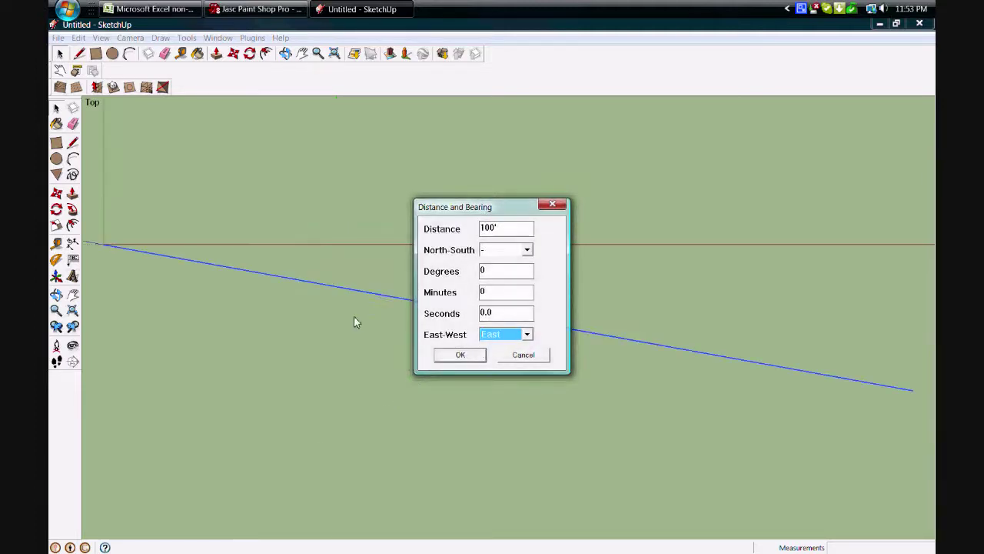
- Enter a 387.50' distance with the bearing measured from South
key("w")
key("e")
left_click_drag(503, 231, 485, 229)
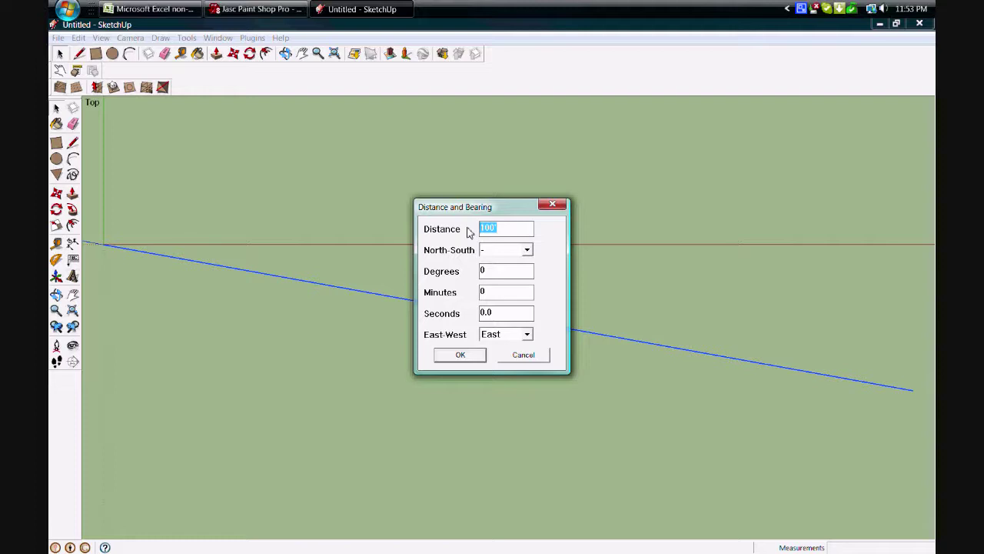
type("387.5")
left_click(523, 252)
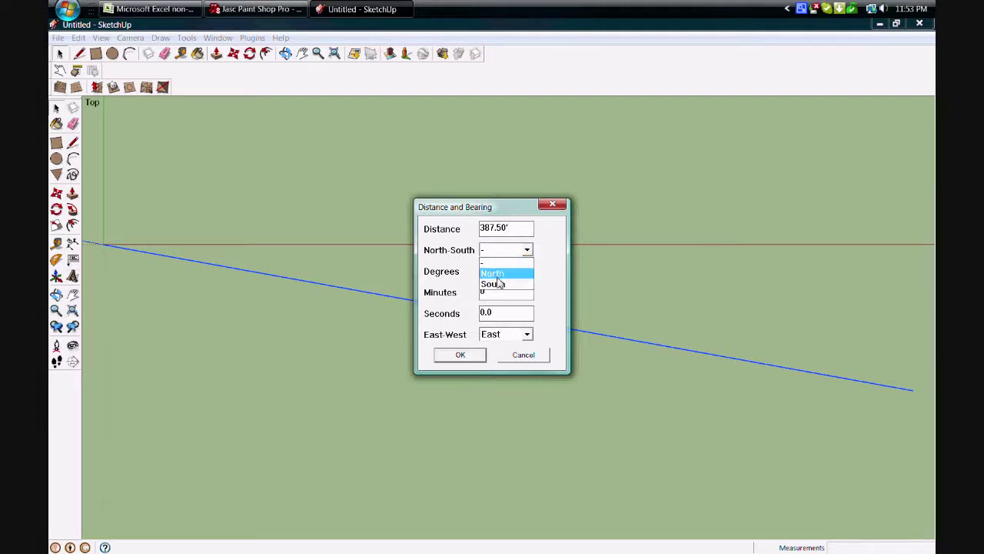
left_click(496, 284)
- Set the angle to 22°57'37" West and draw the second boundary line
left_click(480, 273)
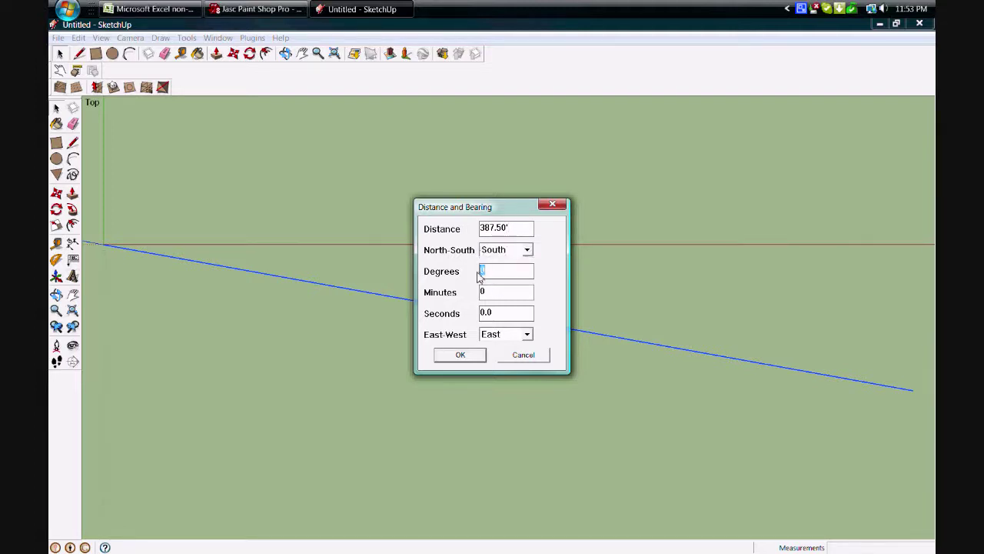
type("22")
left_click(481, 293)
left_click(482, 314)
type("37")
left_click(526, 335)
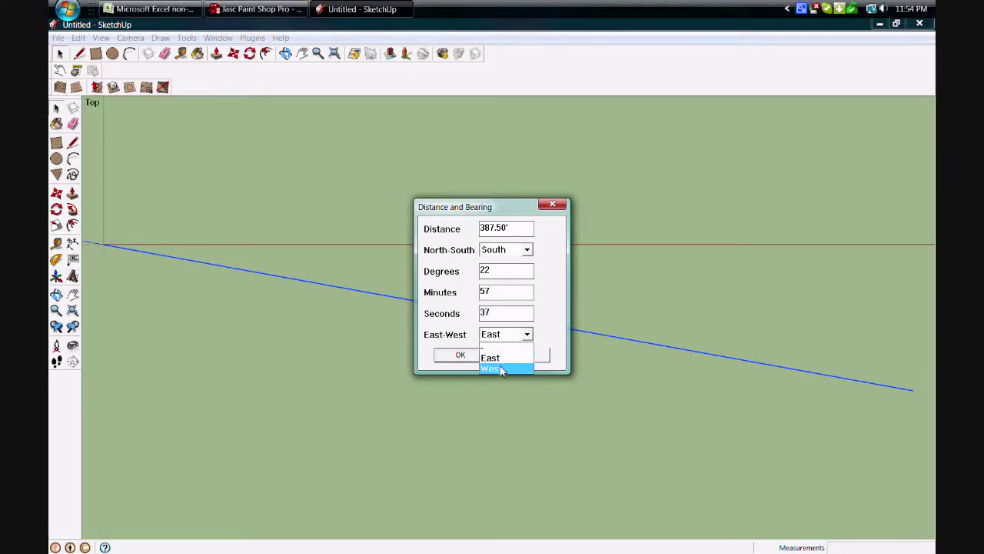
left_click(499, 368)
left_click(472, 358)
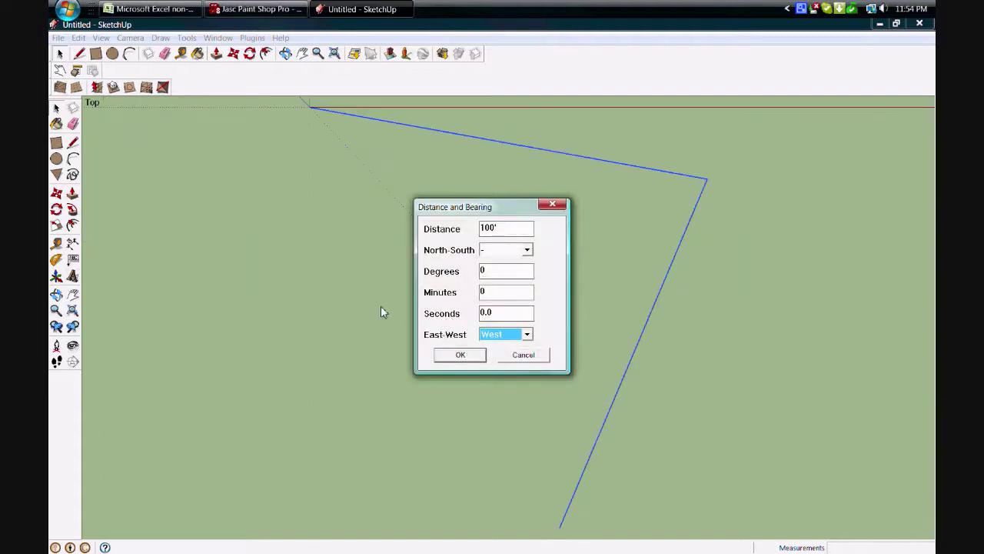
- Dismiss the leftover bearing dialog and start a new 500.42' Survey Tool line
left_click(523, 356)
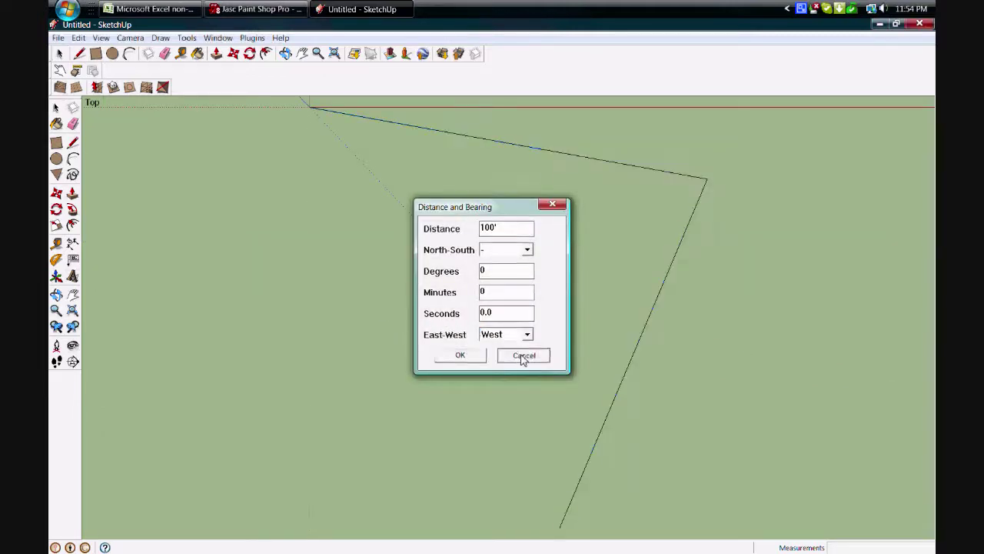
scroll(550, 352, "down", 3)
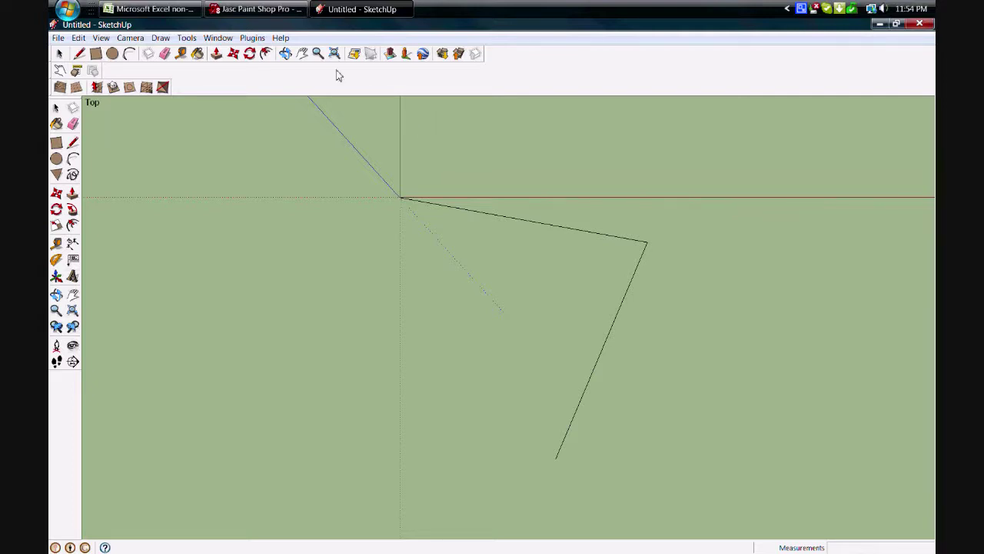
left_click(161, 38)
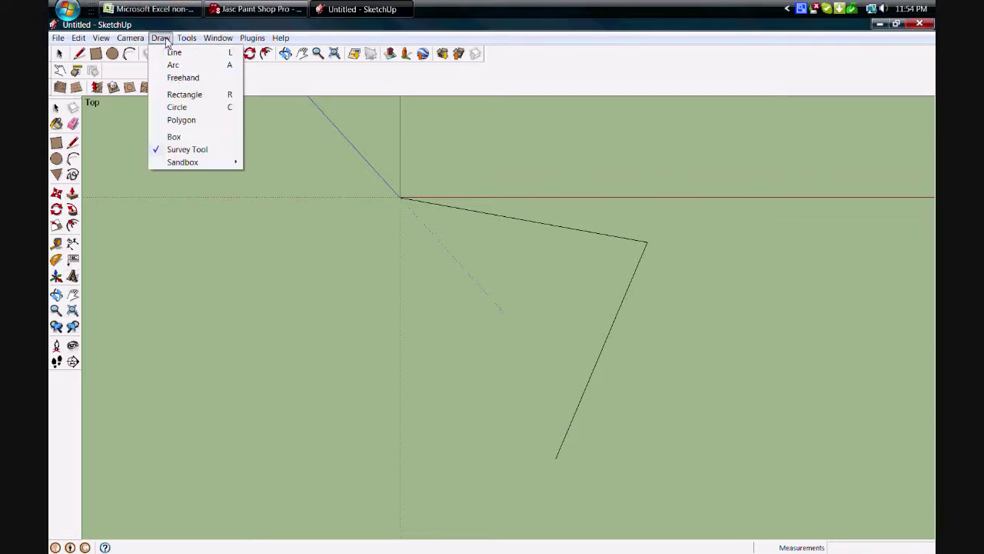
left_click(183, 150)
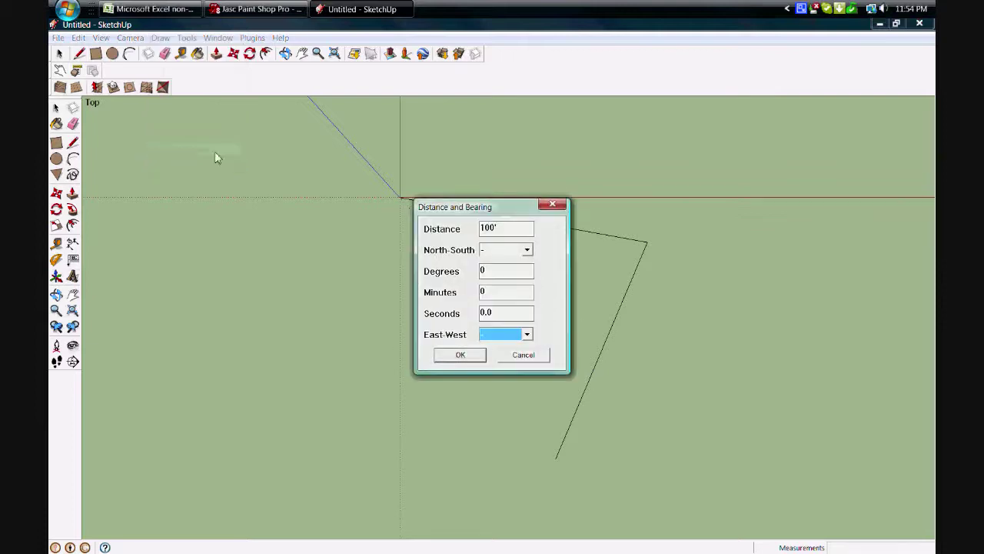
left_click_drag(490, 209, 198, 145)
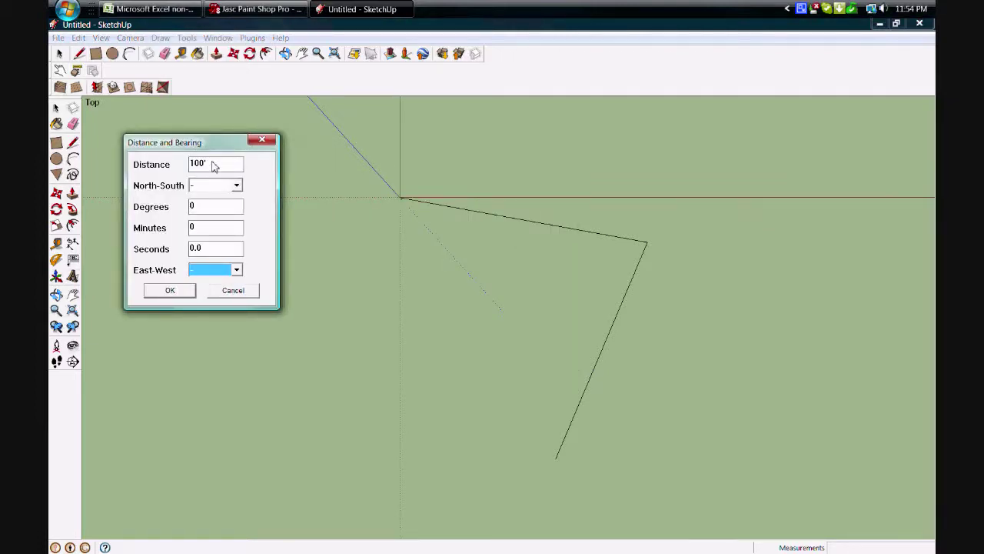
left_click_drag(214, 166, 175, 164)
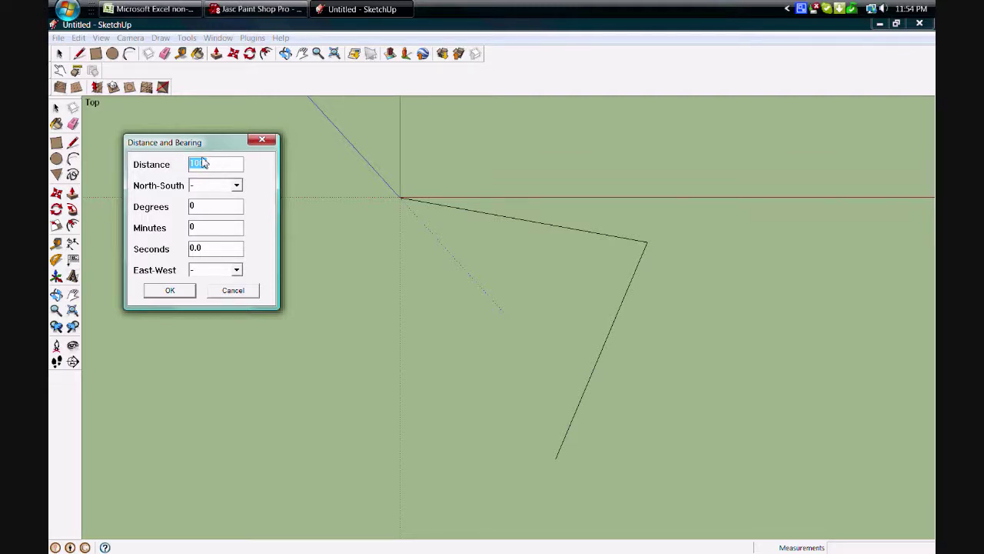
type("500")
type("'")
- Set the bearing to South 30°44'00" East to draw the closing line
left_click(239, 187)
left_click(208, 215)
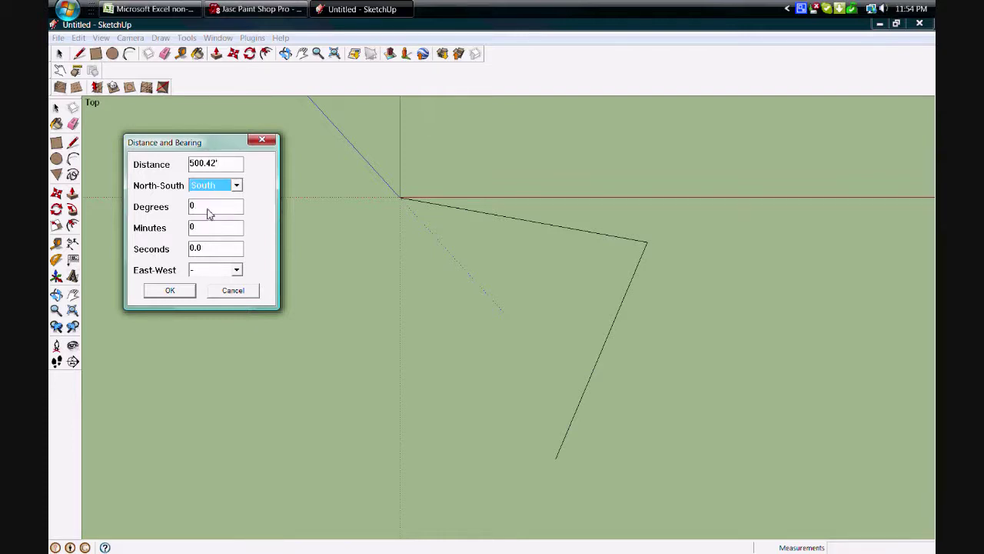
key("Tab")
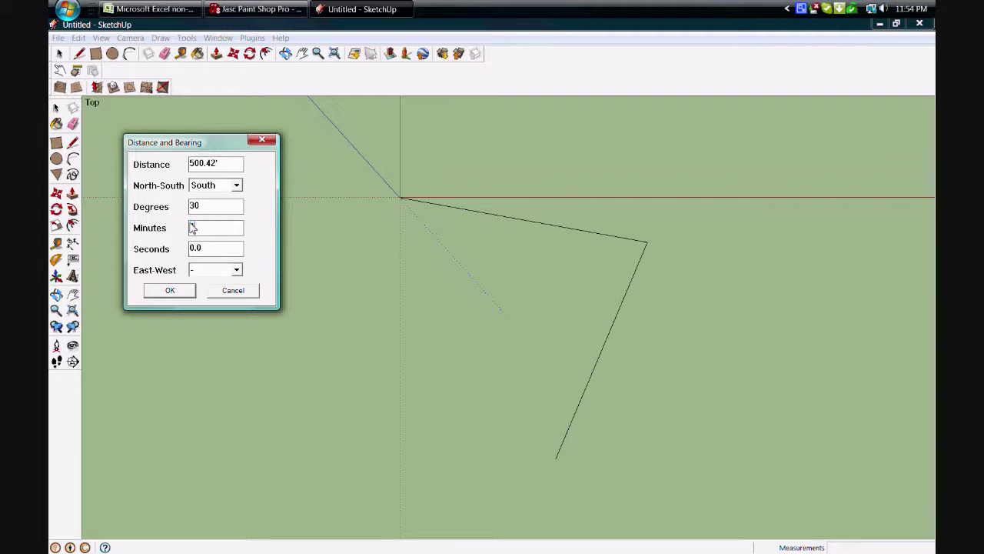
type("44")
left_click_drag(209, 249, 187, 253)
type("00")
left_click(237, 271)
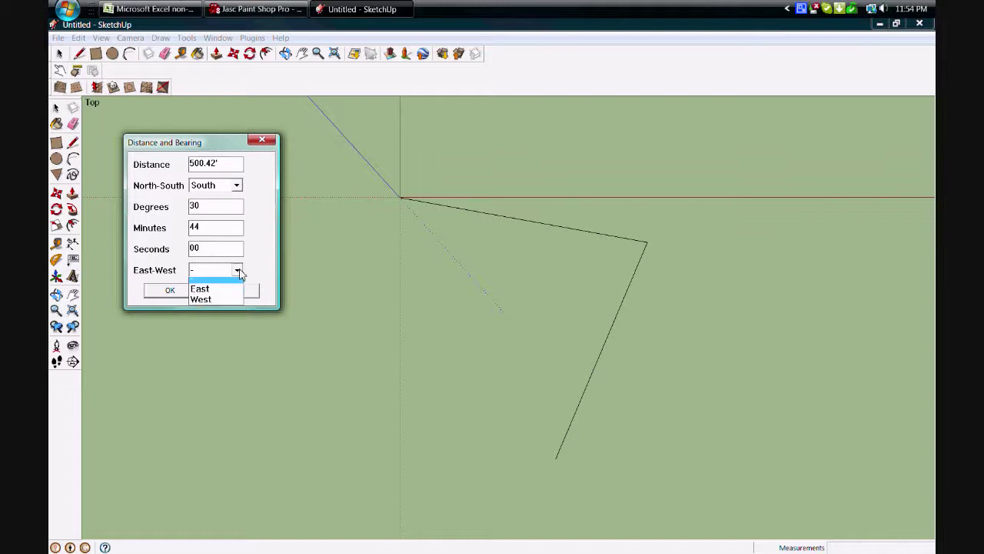
left_click(205, 293)
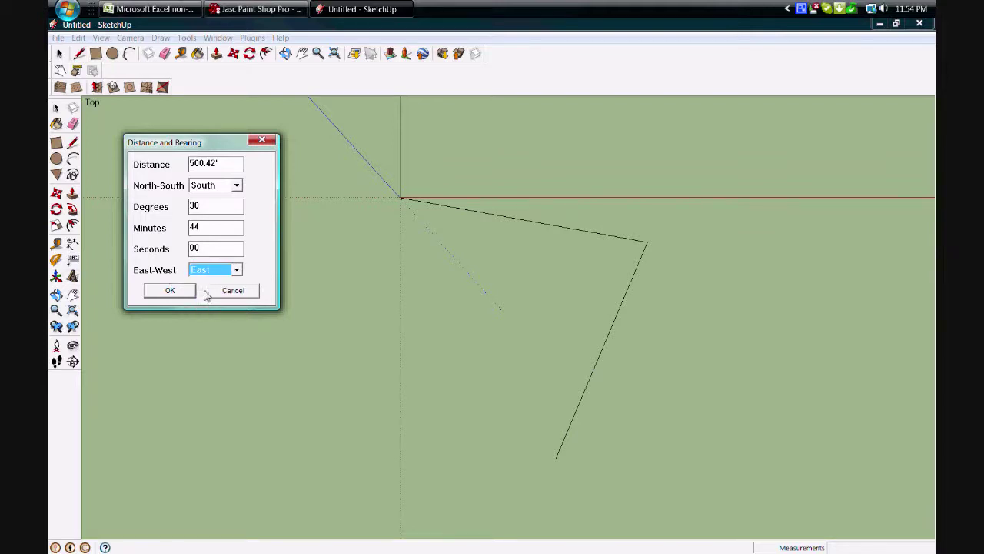
left_click(170, 290)
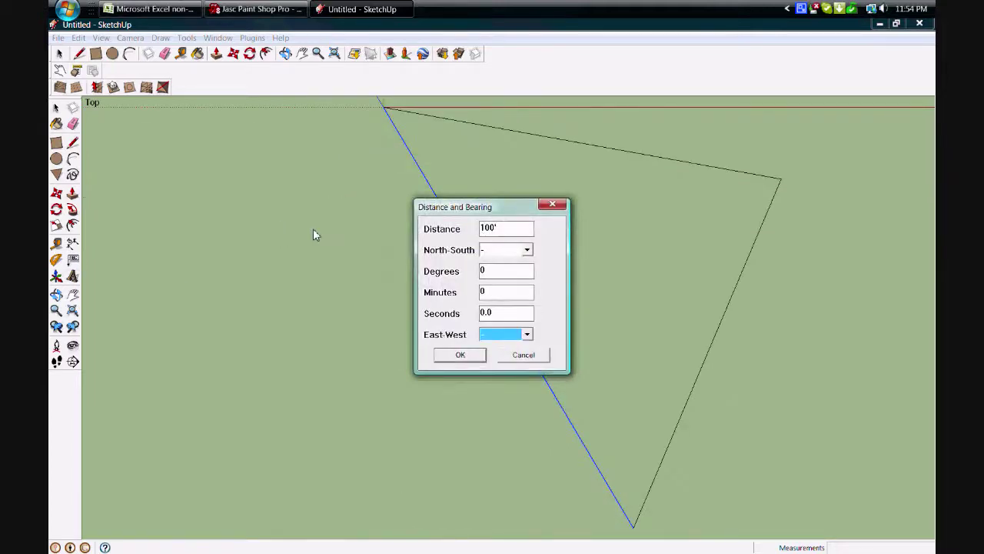
left_click(523, 355)
scroll(720, 440, "down", 4)
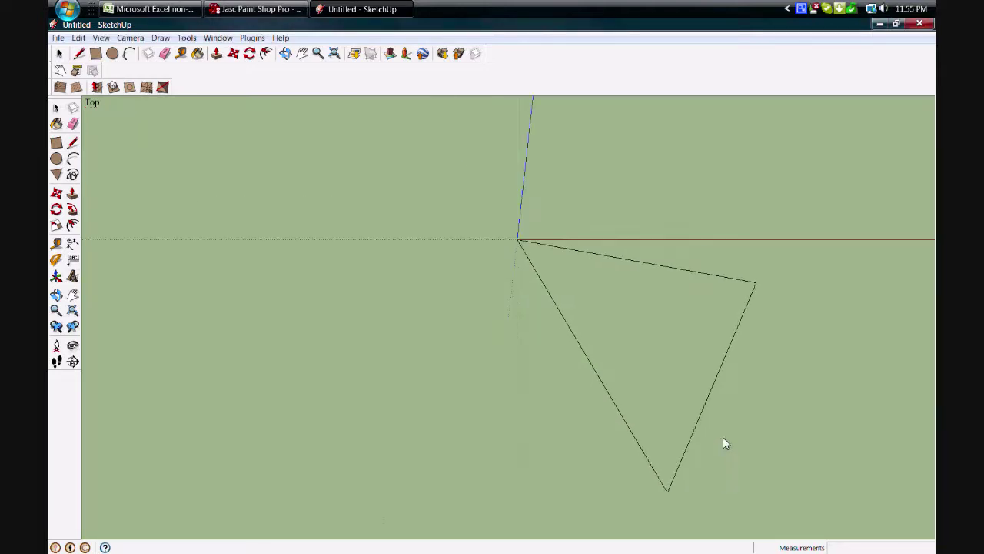
- Draw a 100' radius circle centred on the triangle's apex, then return to the plot plan
left_click(286, 53)
mouse_move(686, 408)
left_mouse_down()
mouse_move(666, 411)
mouse_move(715, 394)
mouse_move(744, 397)
mouse_move(666, 420)
mouse_move(700, 418)
mouse_move(688, 407)
left_mouse_up()
mouse_move(606, 375)
left_mouse_down()
mouse_move(520, 301)
mouse_move(556, 424)
mouse_move(535, 450)
mouse_move(554, 400)
mouse_move(614, 385)
left_mouse_up()
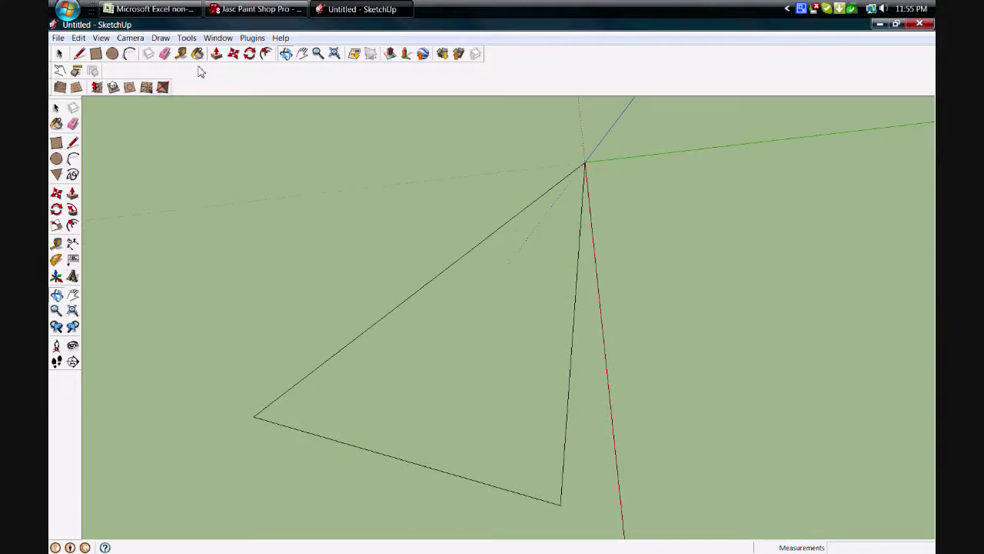
left_click(112, 53)
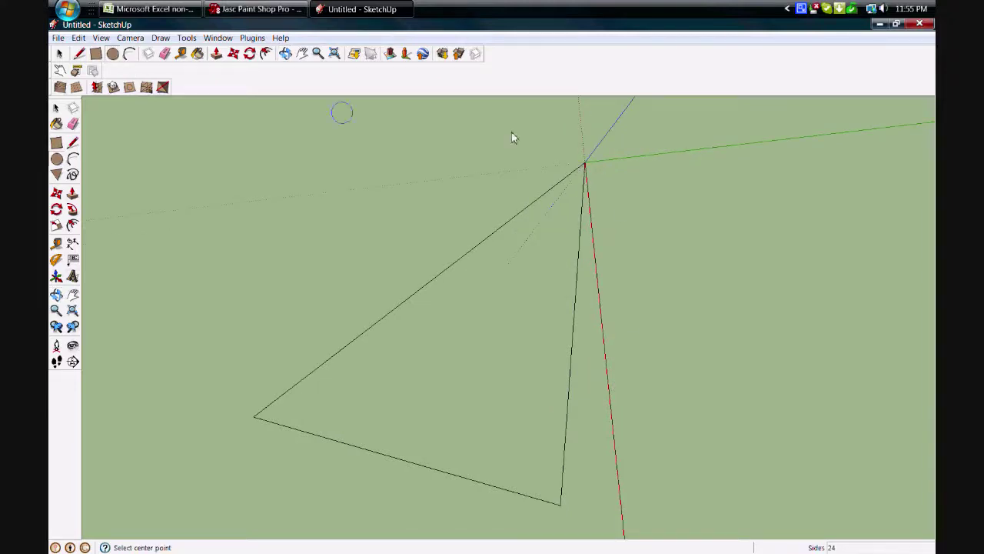
left_click(585, 163)
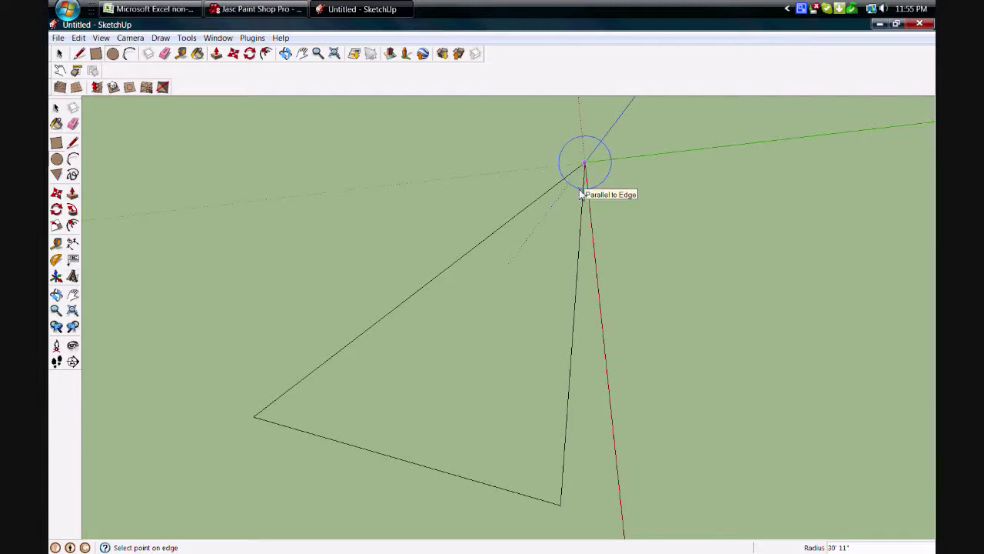
type("100")
key("Return")
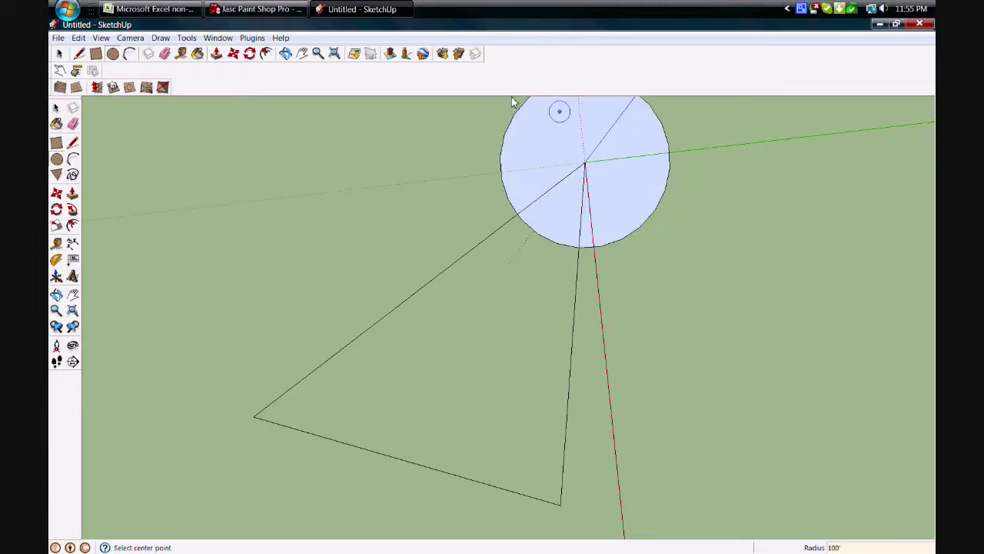
left_click(274, 10)
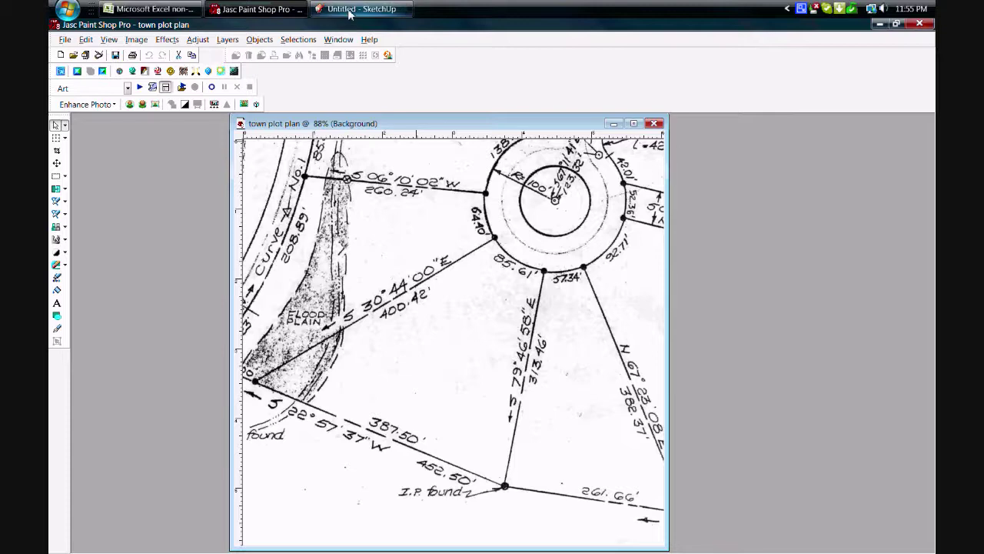
- Bring the SketchUp model with the lot triangle and 100' circle back to the front
left_click(350, 11)
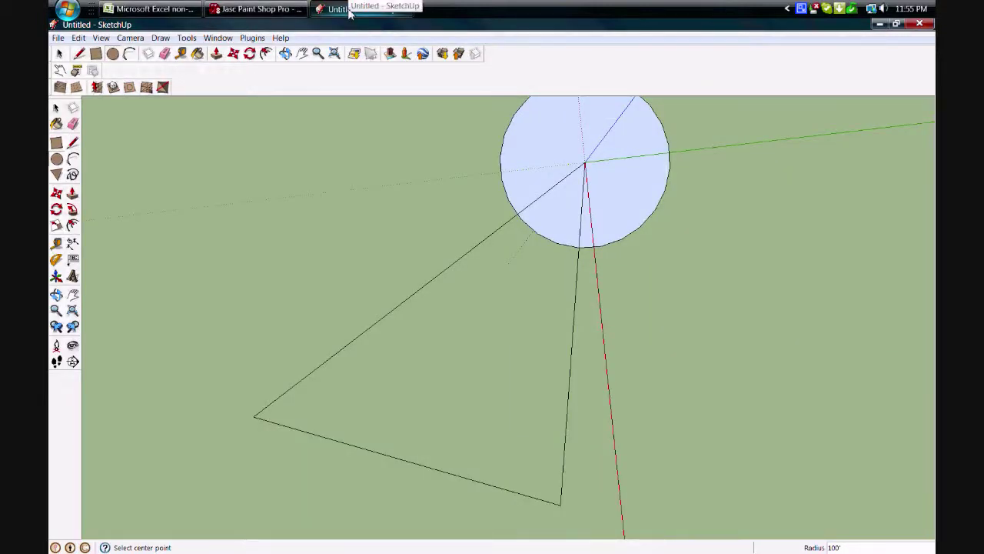